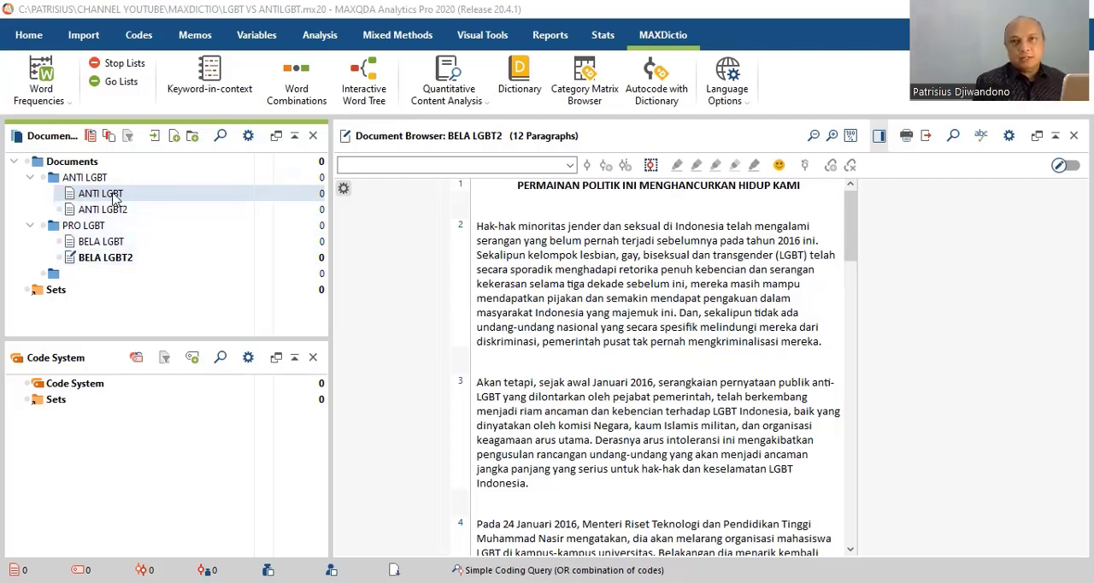
Activate all four documents in the ANTI LGBT and PRO LGBT groups for analysis.
click(115, 198)
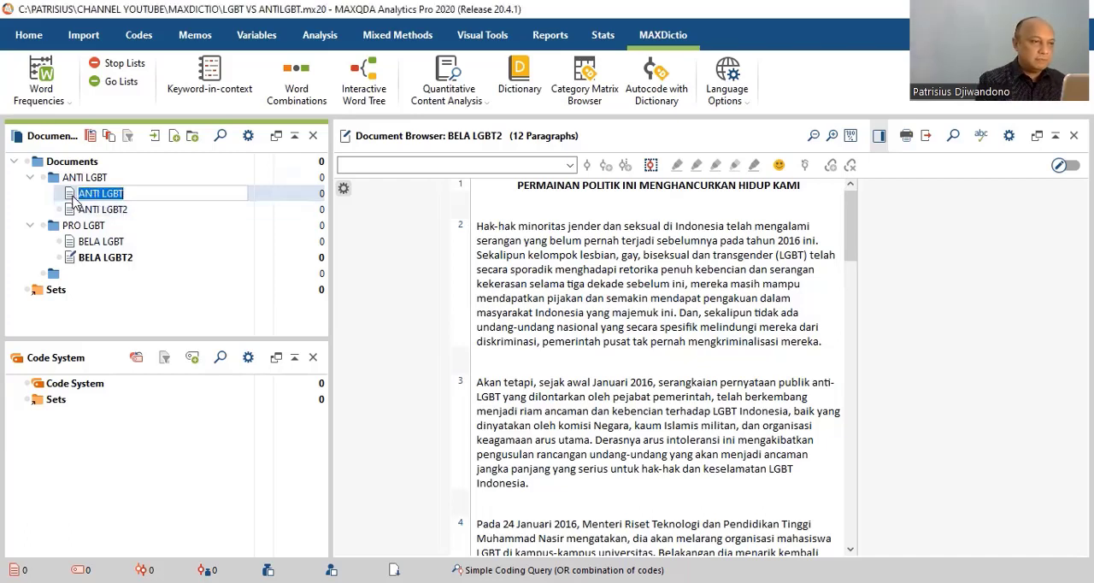
click(73, 195)
ctrl+click(74, 211)
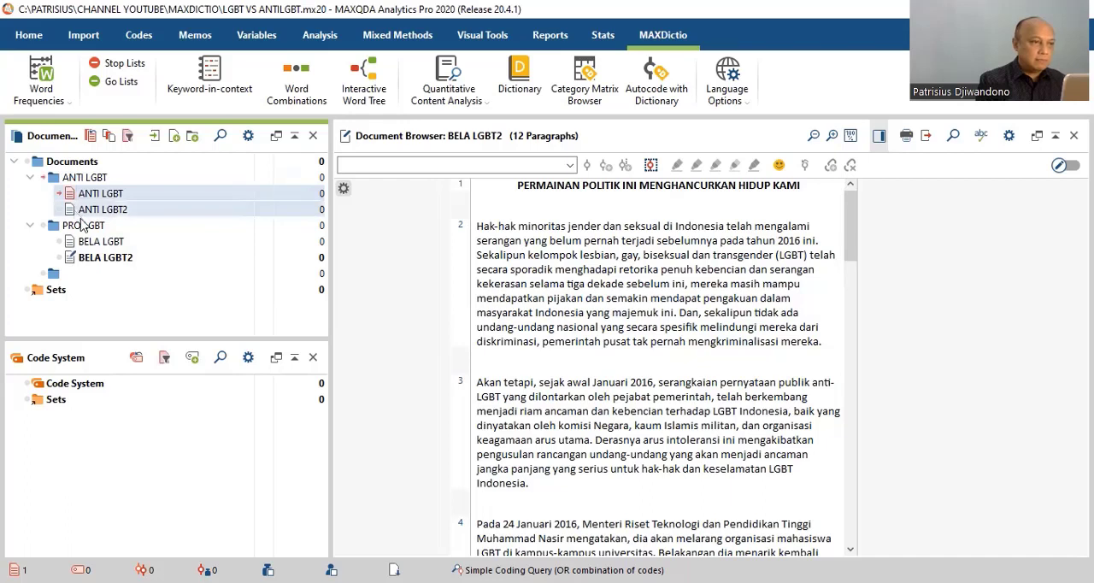
ctrl+click(83, 244)
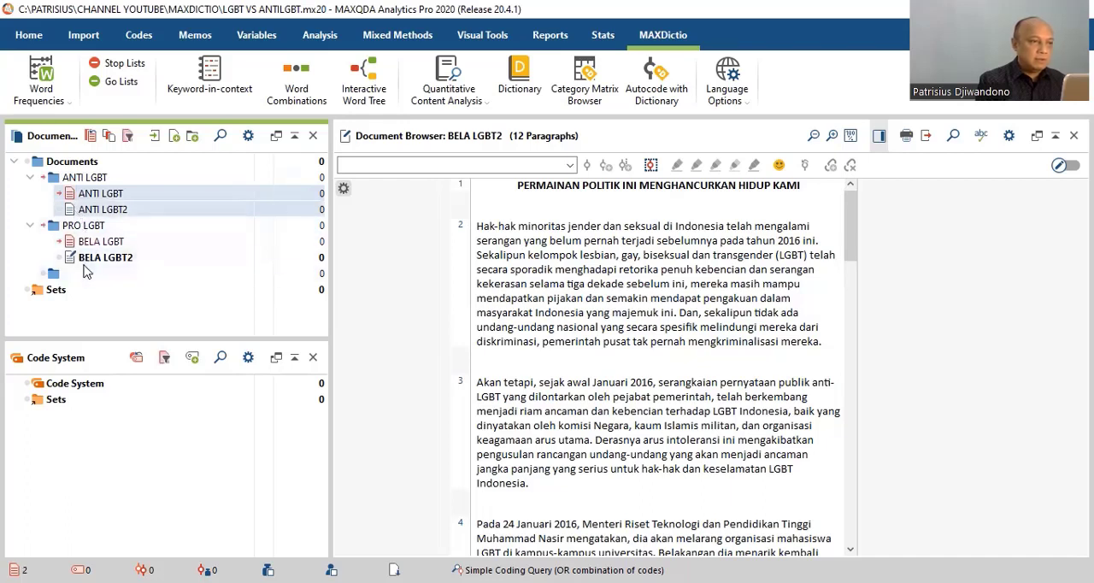
ctrl+click(90, 259)
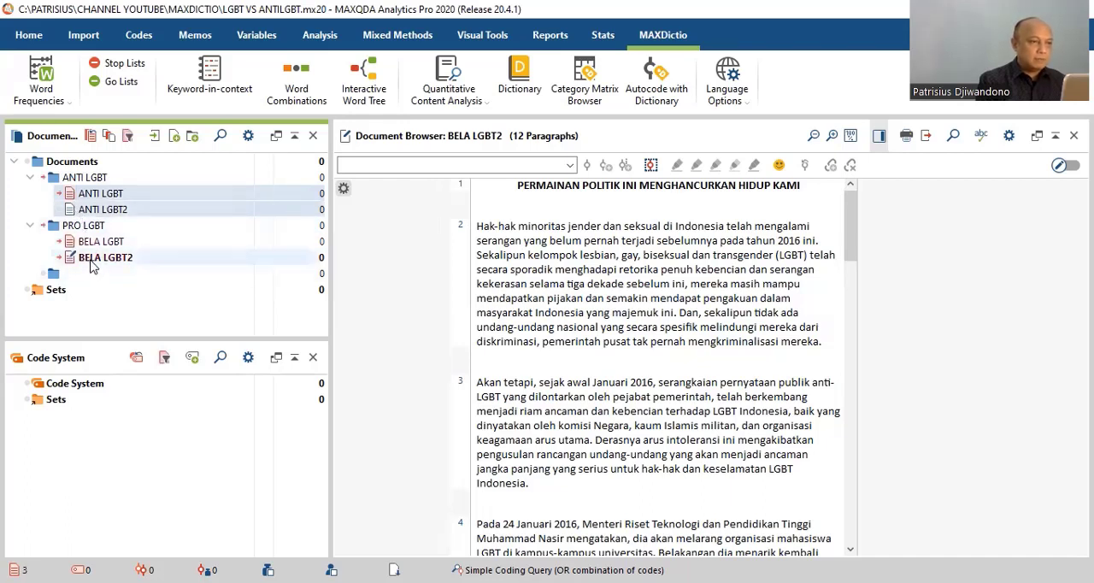
right_click(170, 218)
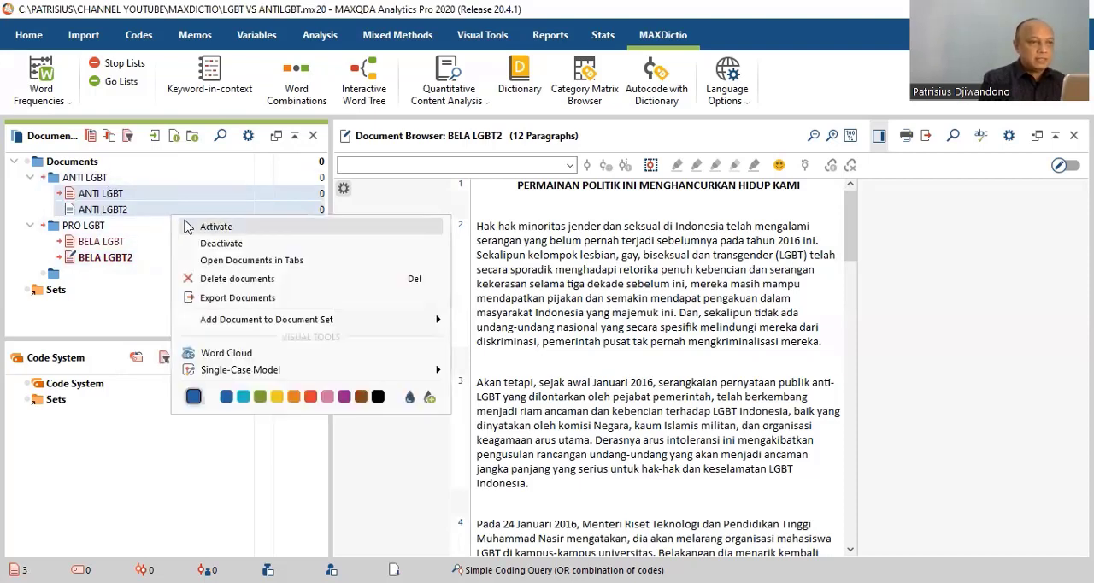
click(215, 226)
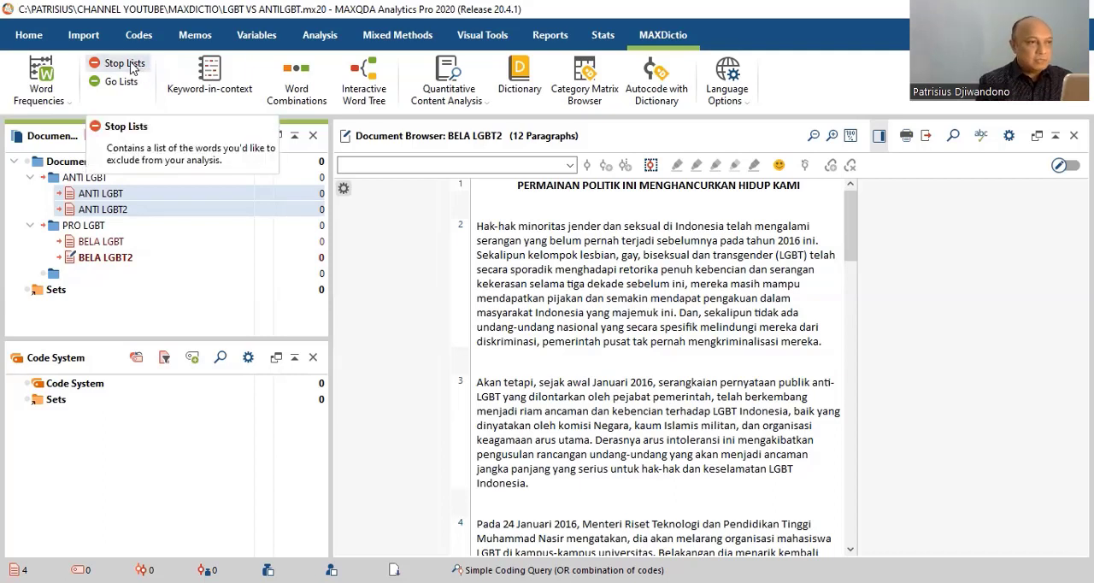
Open the project's stop lists and review the excluded words in the stop list for word cloud.
click(130, 67)
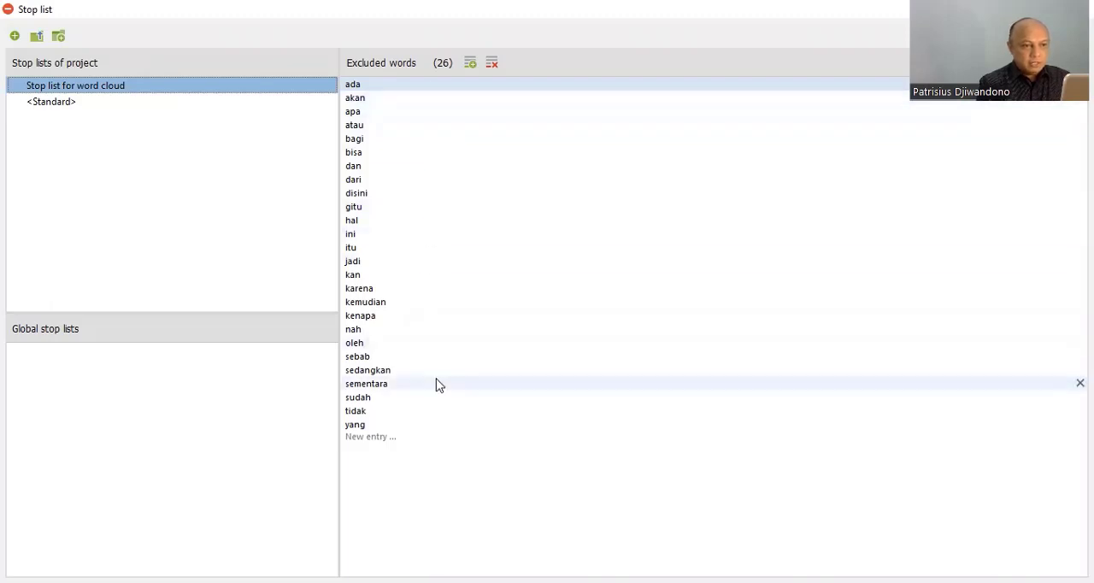
click(414, 442)
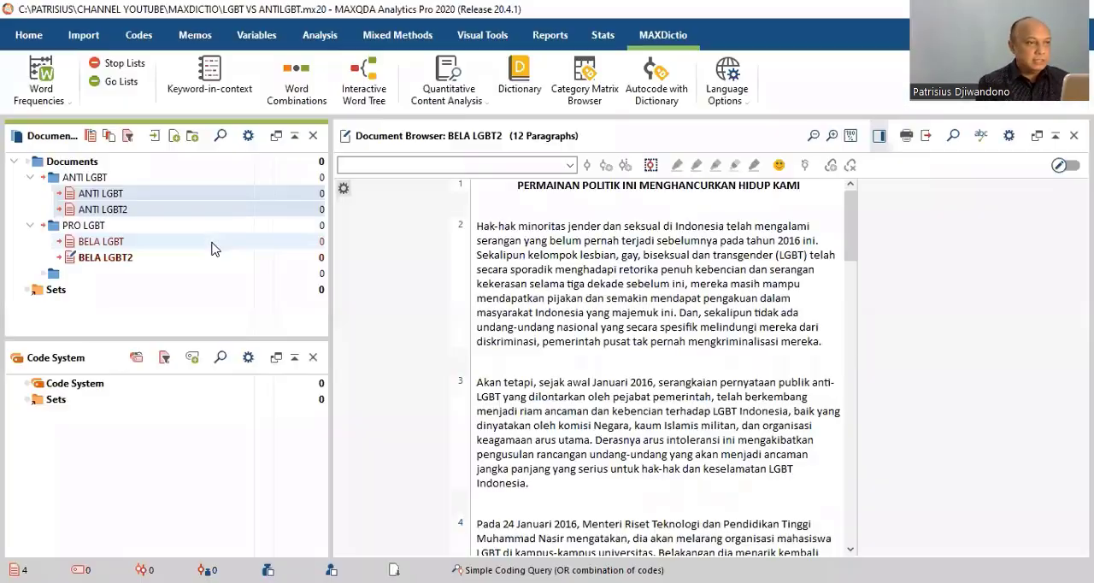
Create a word frequency list for the activated documents, differentiated by documents, with minimum 3 characters and the stop list applied, and maximize it.
click(48, 98)
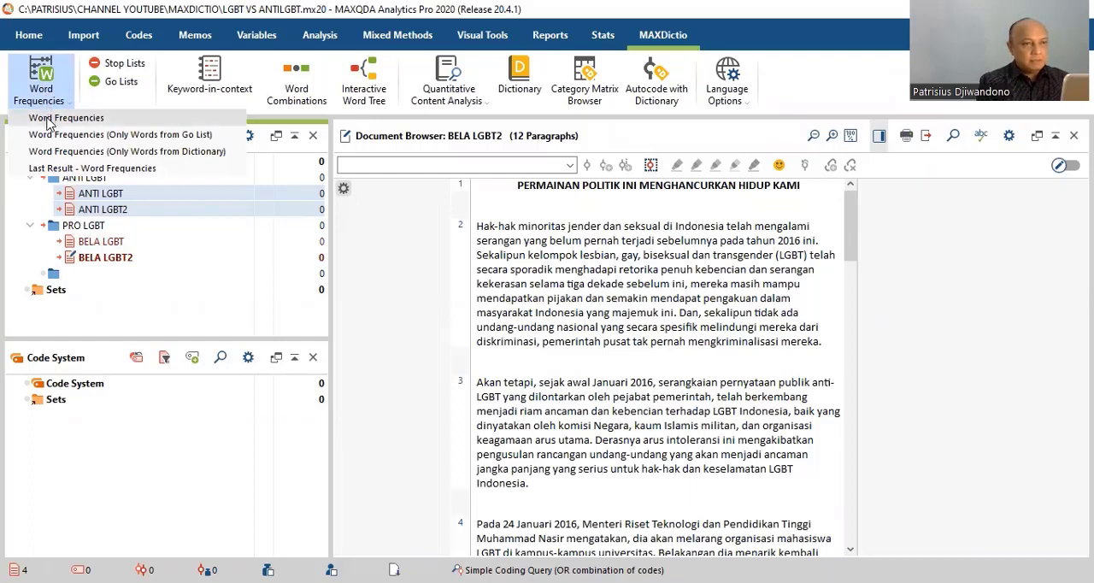
click(49, 120)
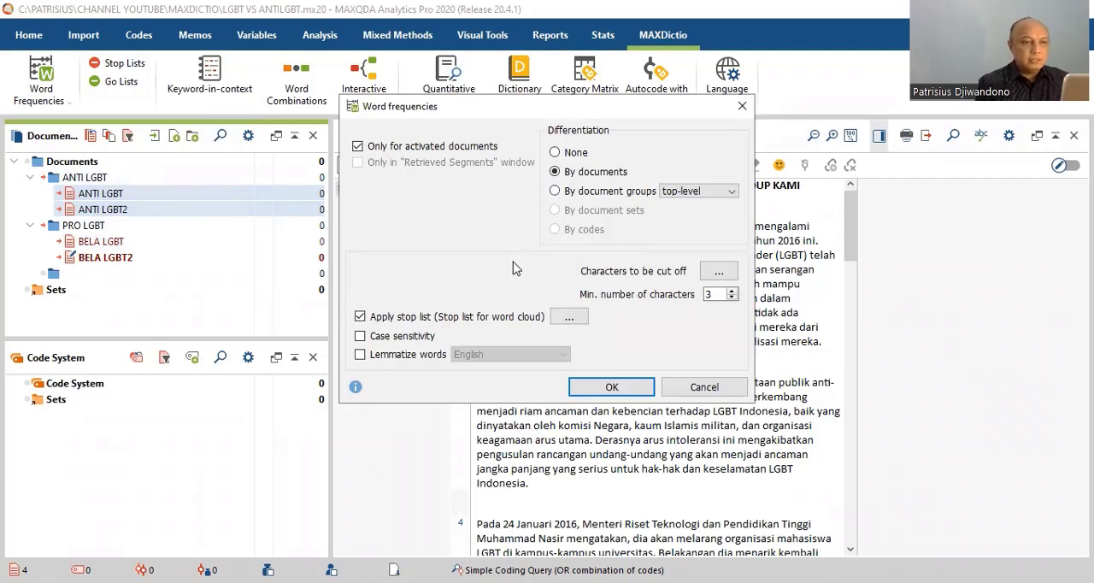
click(609, 389)
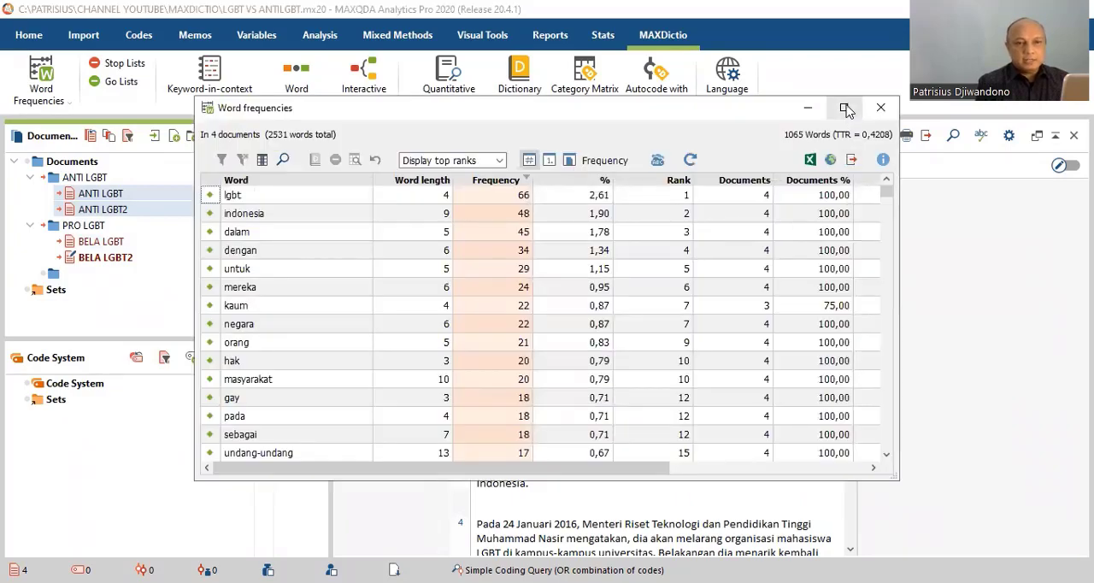
click(845, 108)
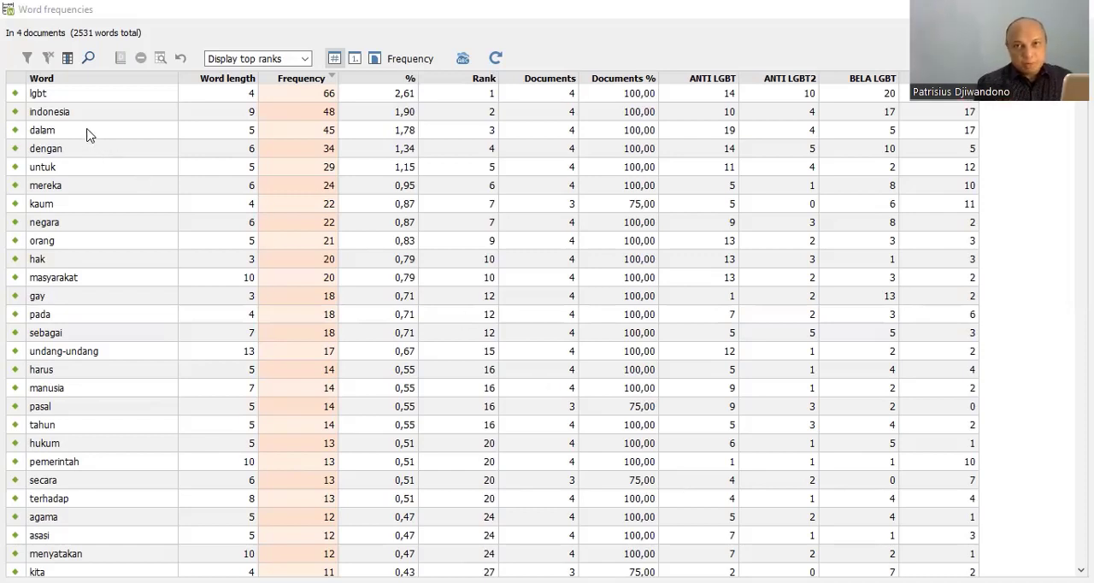
Add the words "dalam" and "pada" to the stop list and refresh the word frequency table.
click(19, 132)
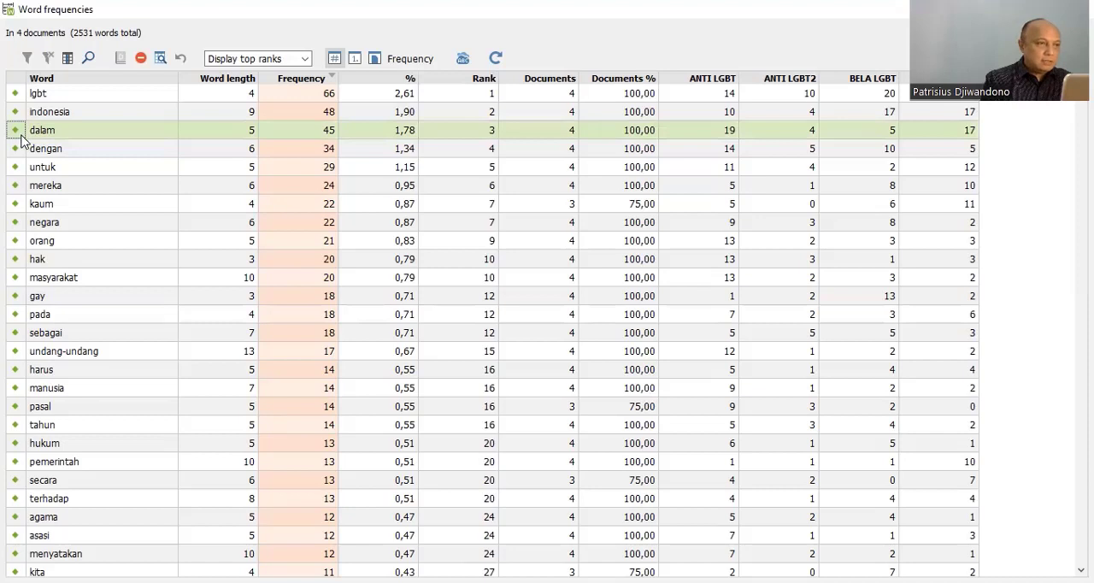
right_click(23, 138)
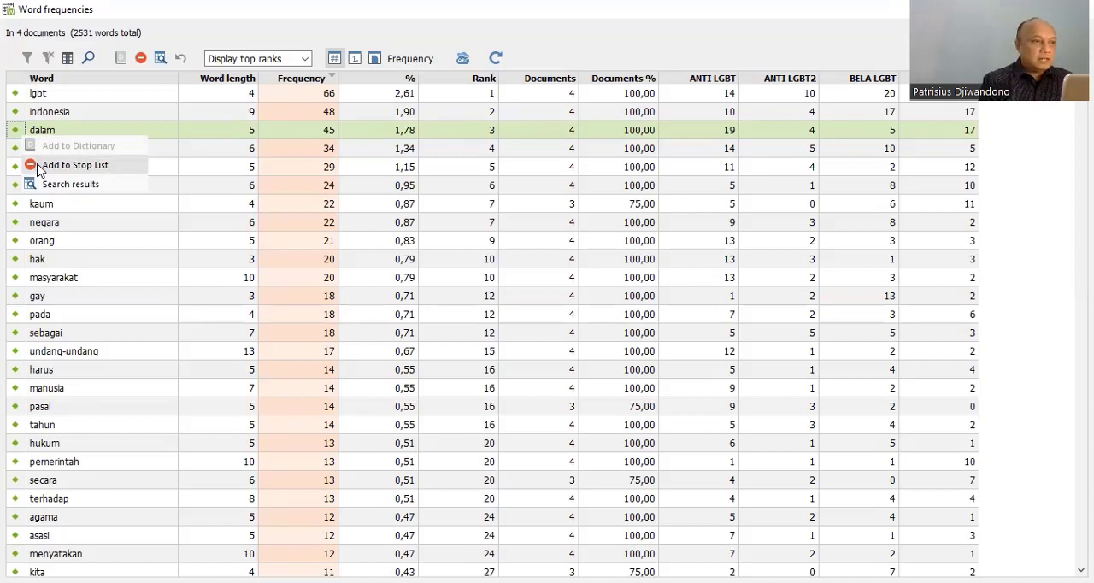
click(37, 166)
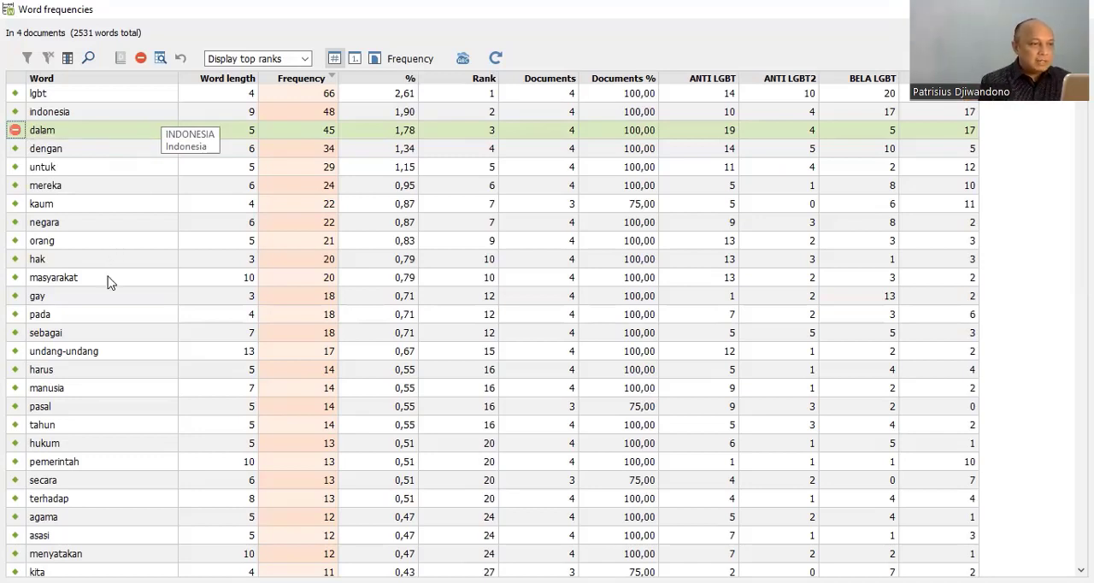
click(16, 318)
right_click(16, 317)
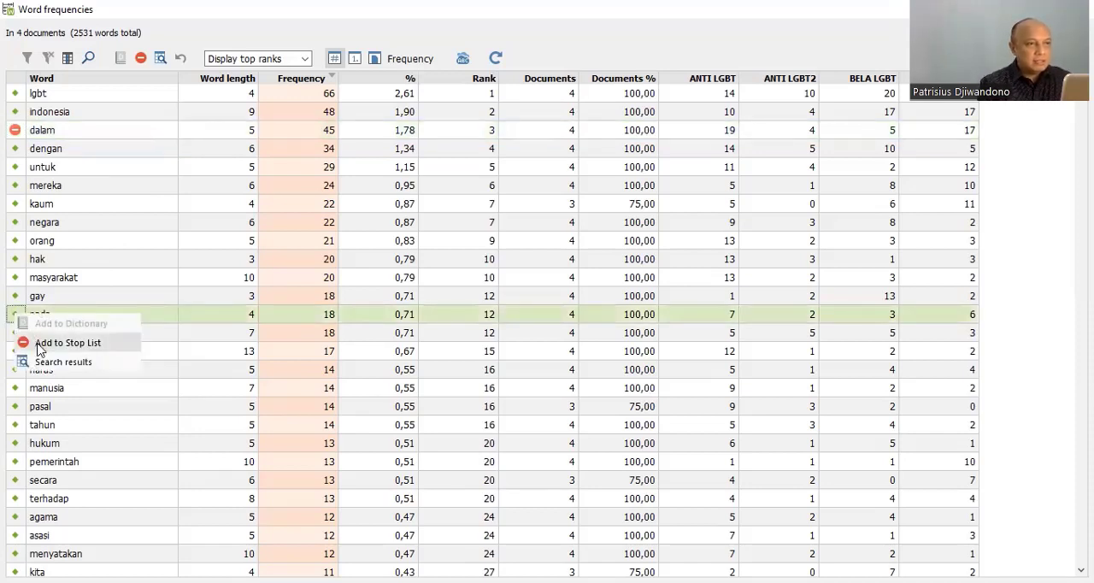
click(67, 342)
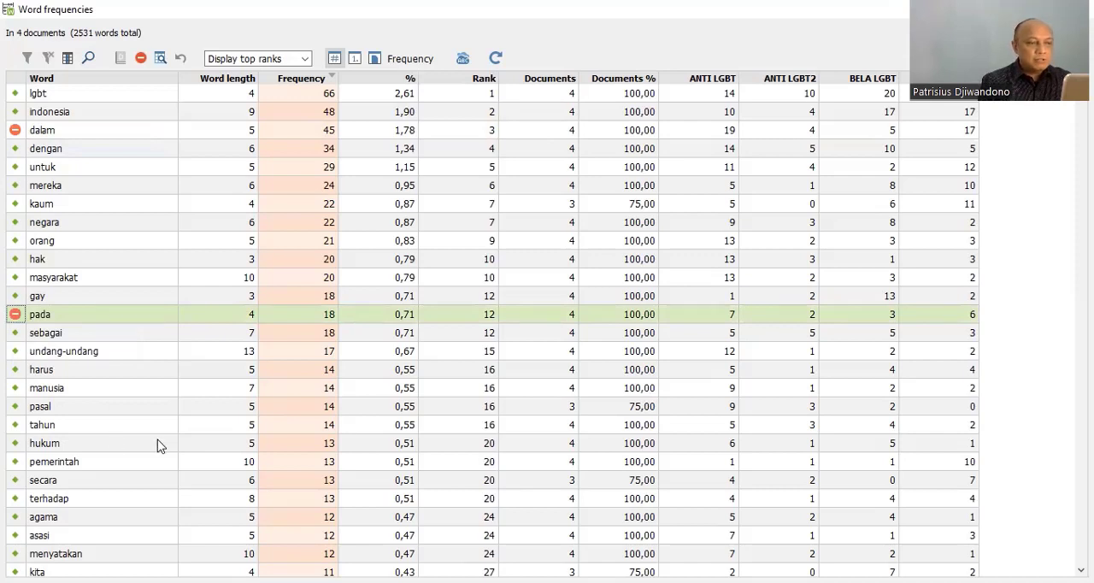
click(503, 65)
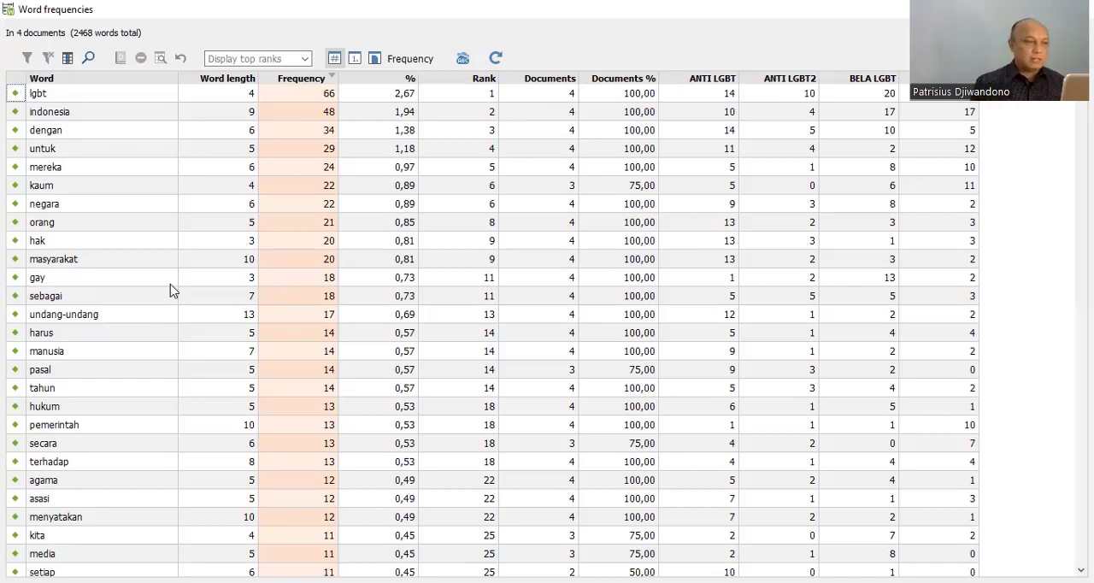
Show each document's word ranks instead of frequencies, review them, and close the word frequency results.
click(354, 58)
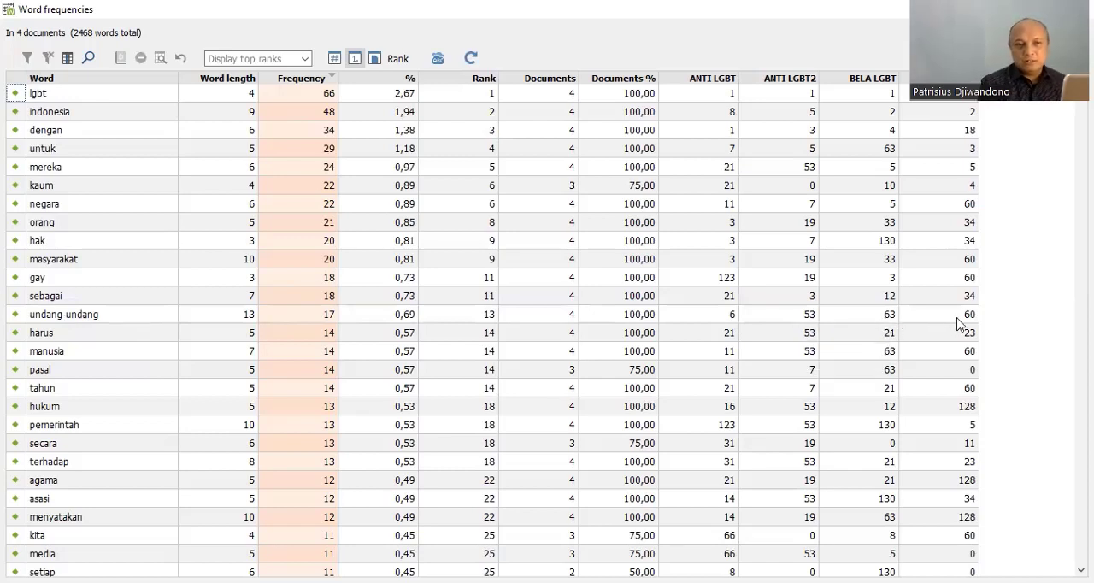
mouse_move(957, 322)
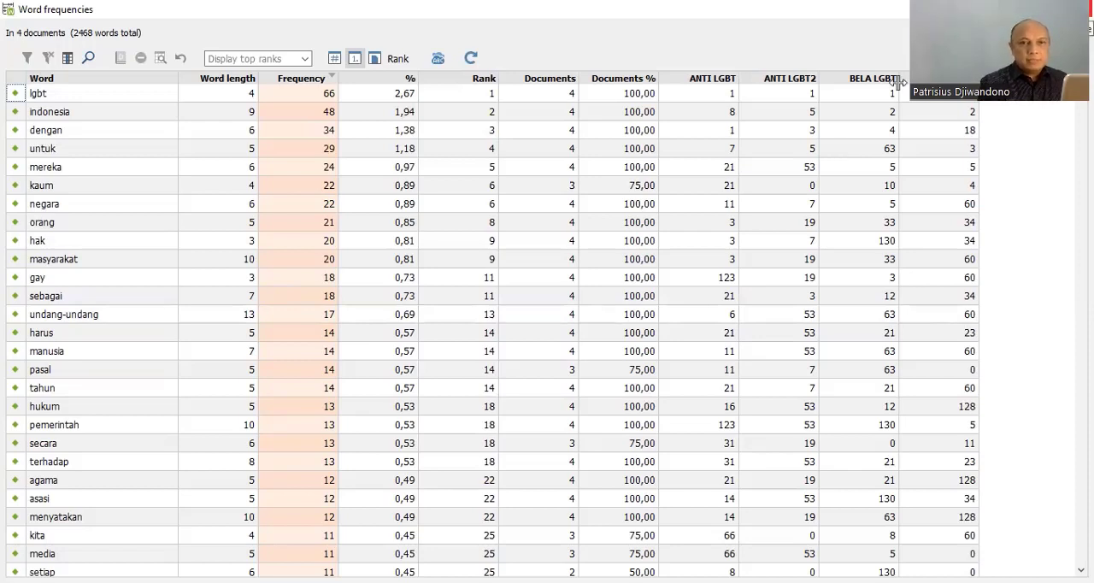
click(1078, 9)
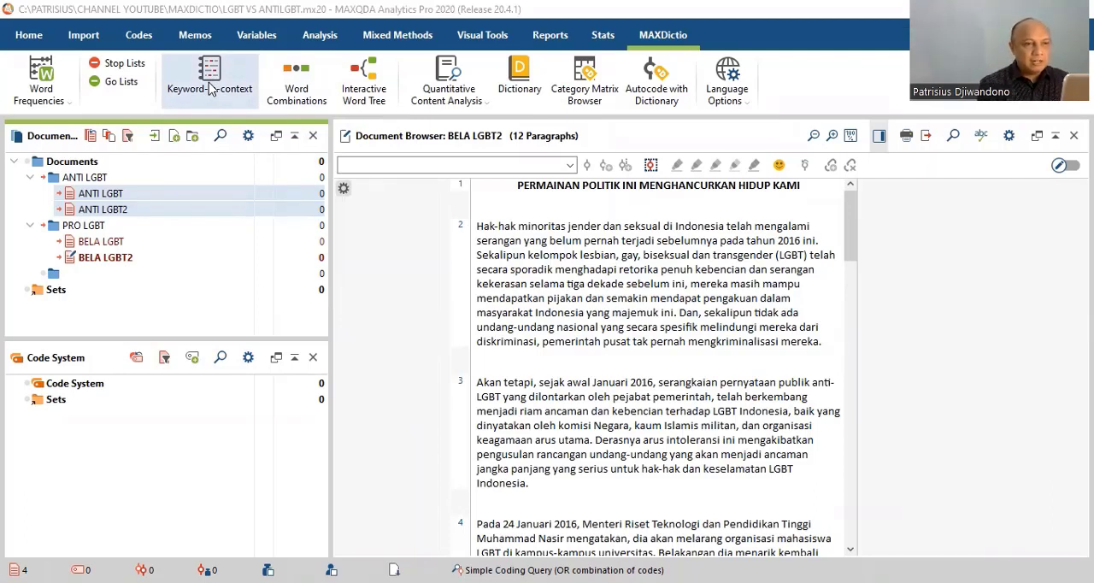
Set up a keyword-in-context search, removing "pasal" from the search items and adding "undang-undang".
click(209, 89)
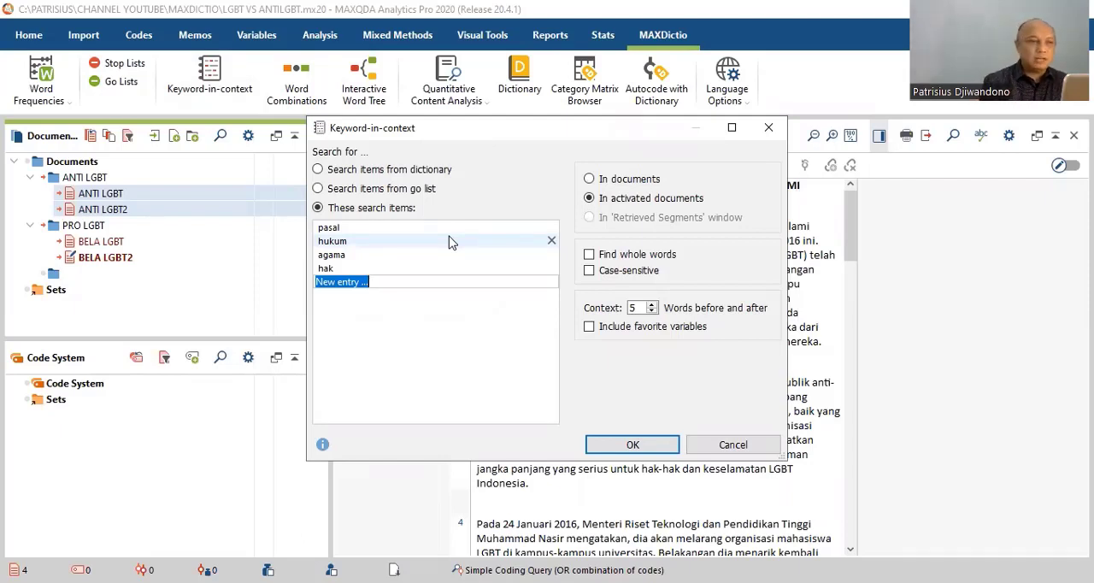
click(397, 233)
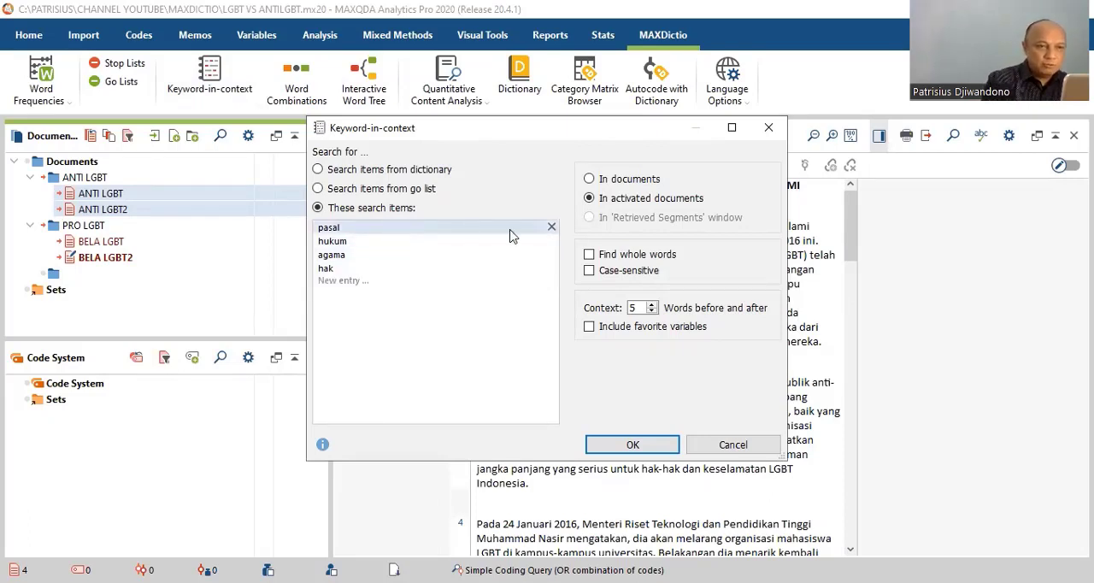
click(551, 227)
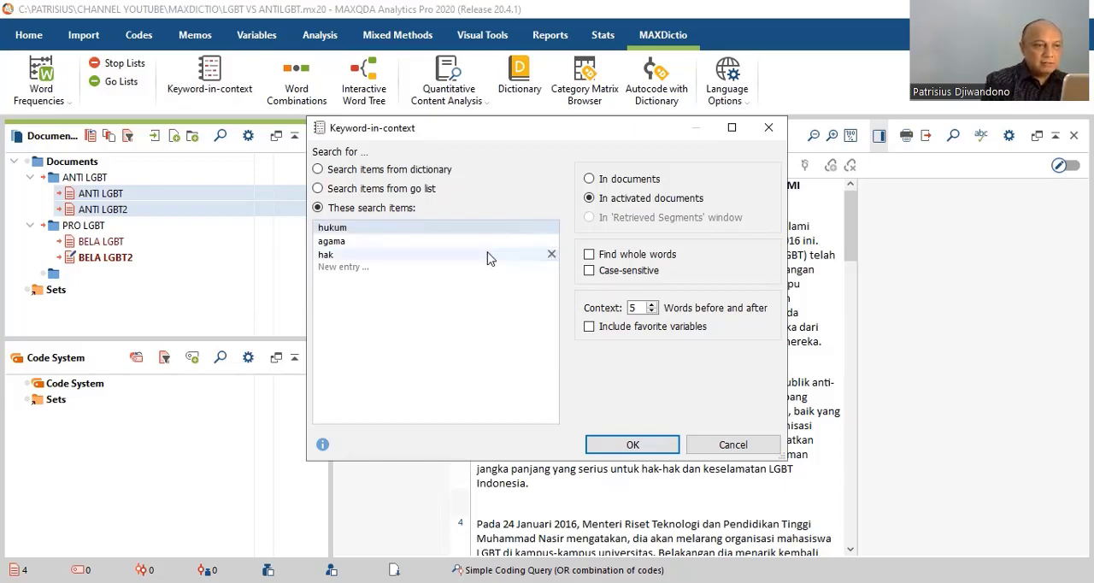
click(435, 268)
text(UNDAN)
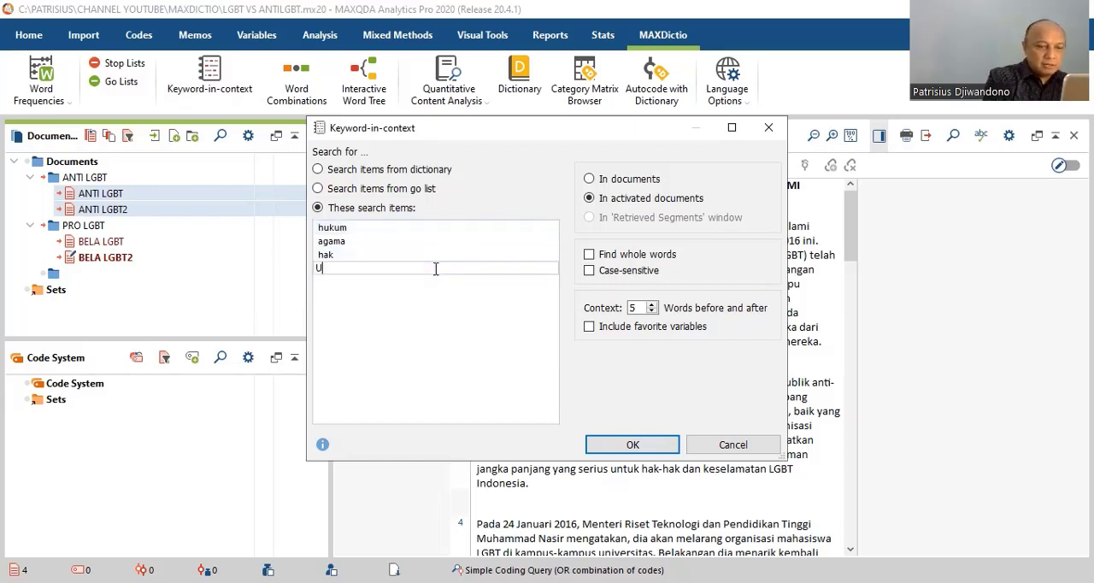
key(BackSpace)
key(BackSpace)
key(BackSpace)
key(BackSpace)
key(BackSpace)
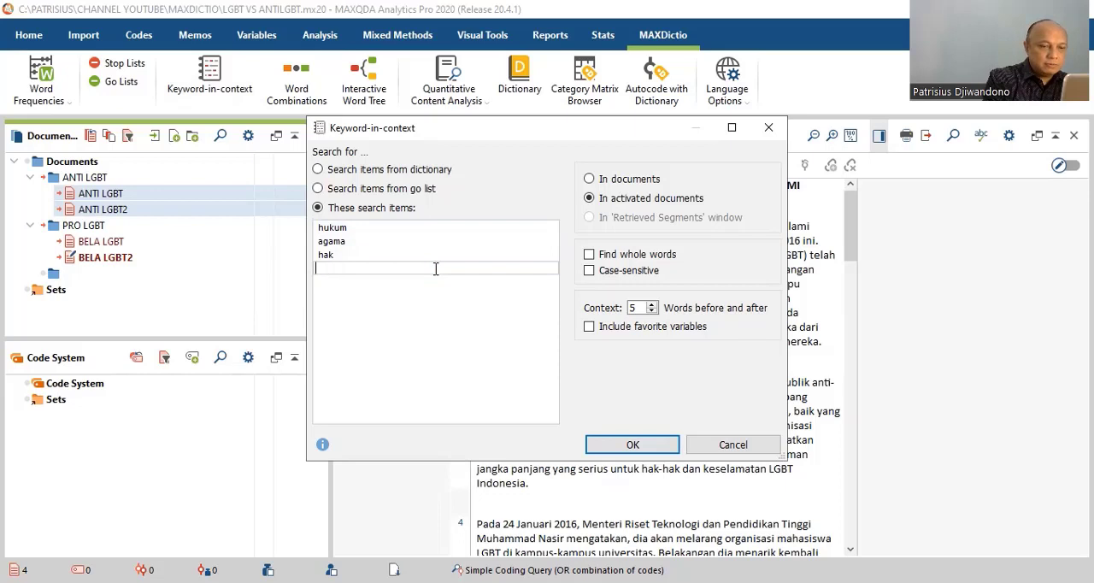
text(undang-)
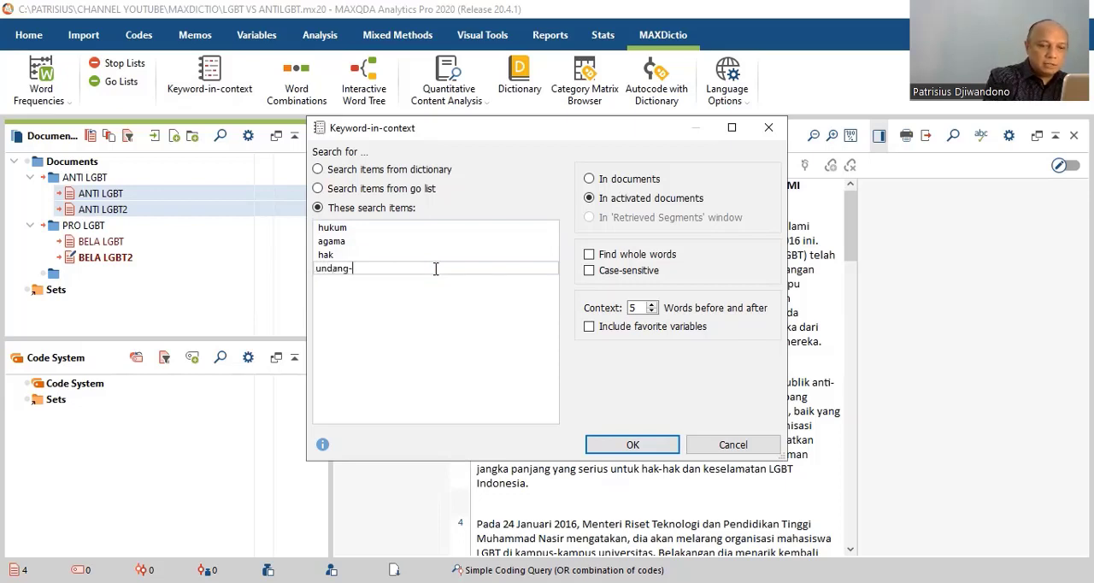
text(undang)
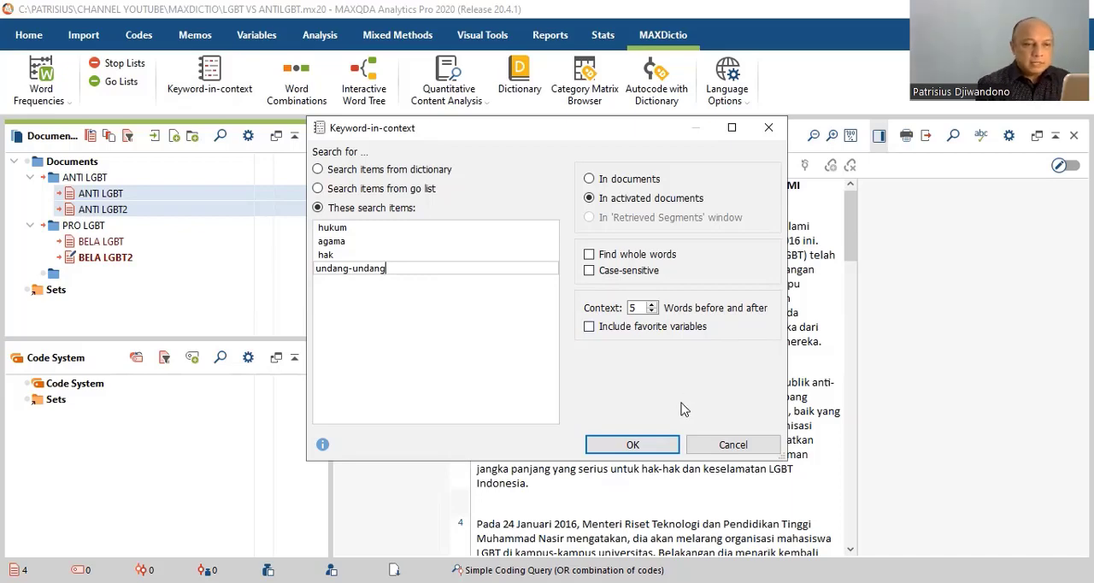
Run the keyword-in-context search in the activated documents and open the "agama" hit from paragraph 18 of ANTI LGBT preceding "dan berbudaya".
click(643, 448)
click(643, 447)
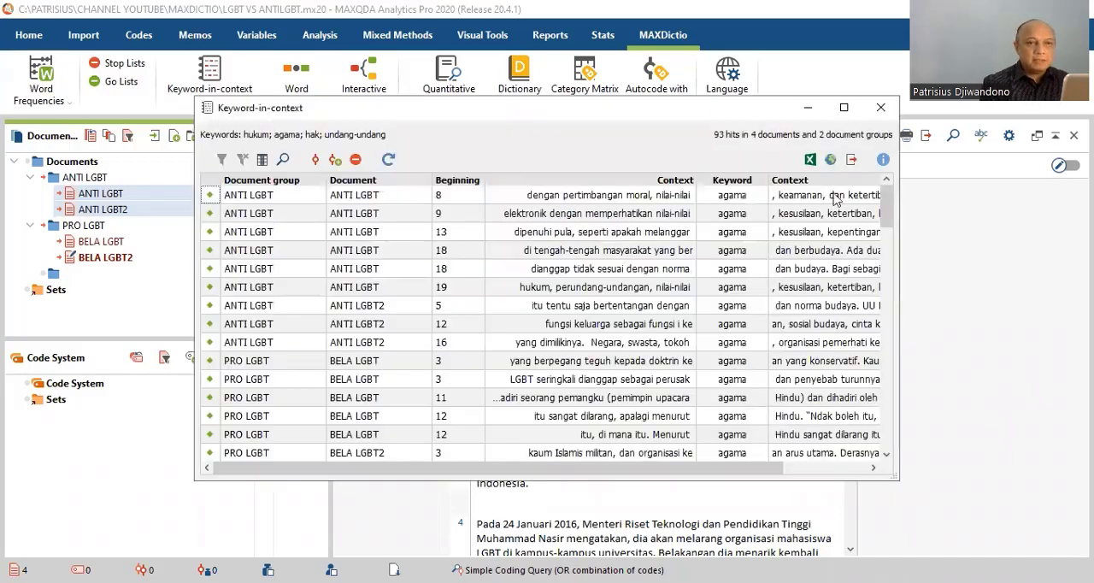
click(844, 110)
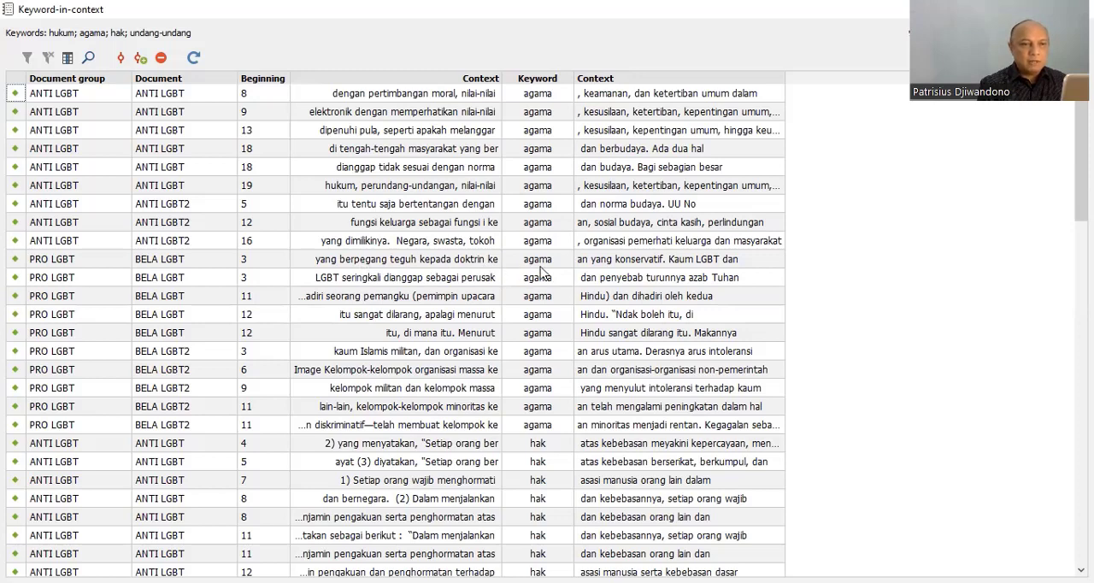
click(462, 149)
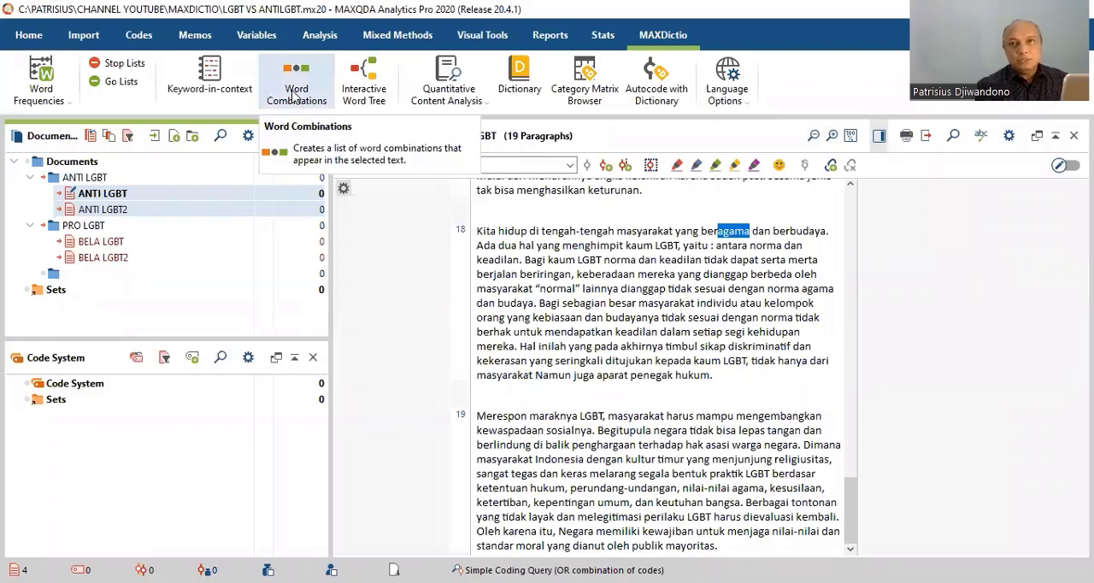
List word combinations of 3 to 5 words in the activated documents, differentiated by documents, review them enlarged, and close the results.
click(293, 95)
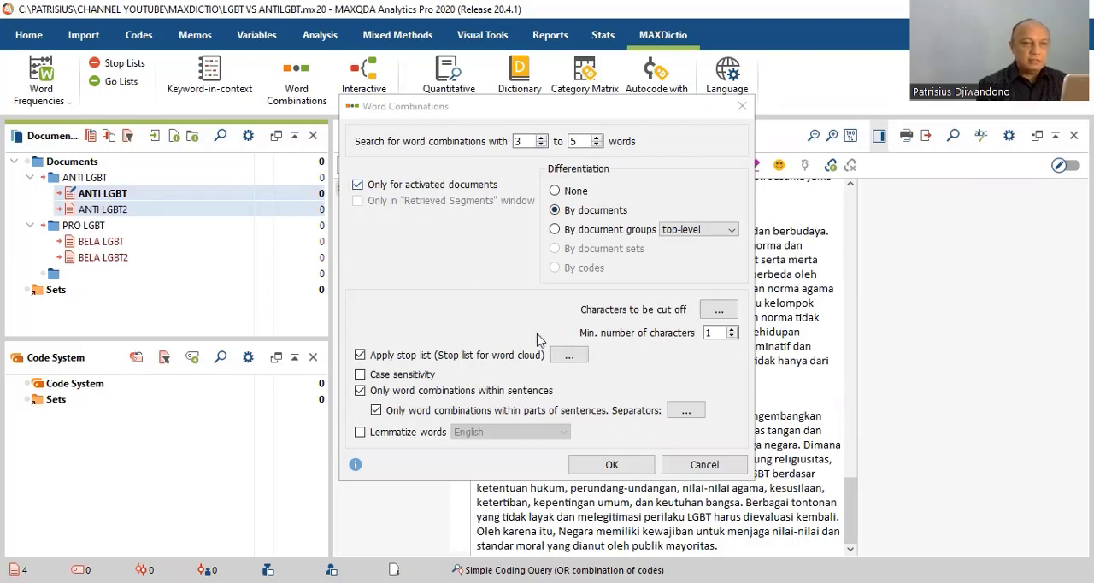
click(612, 465)
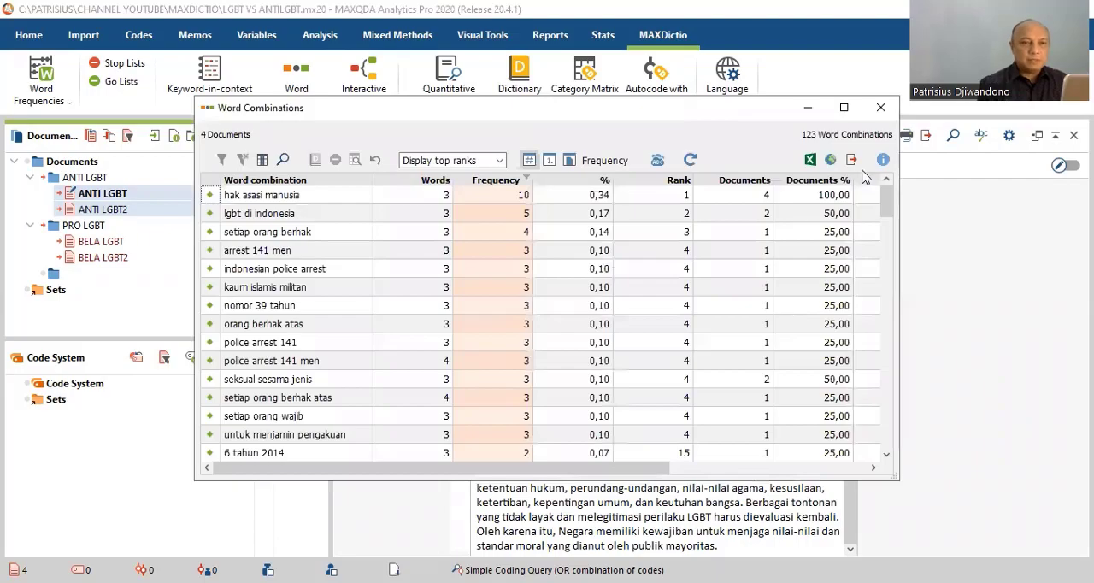
click(844, 107)
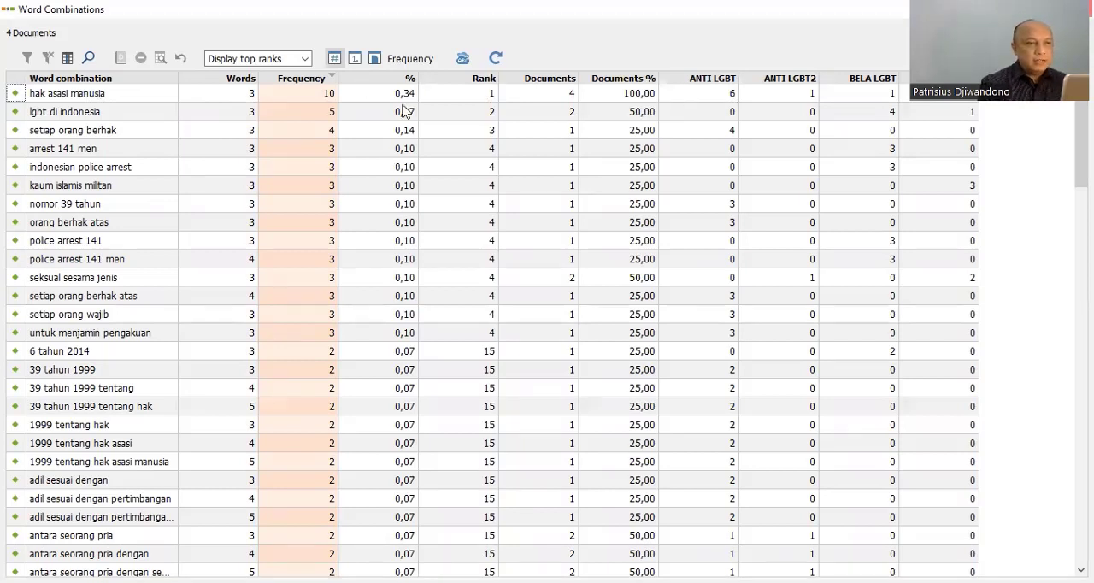
key(Escape)
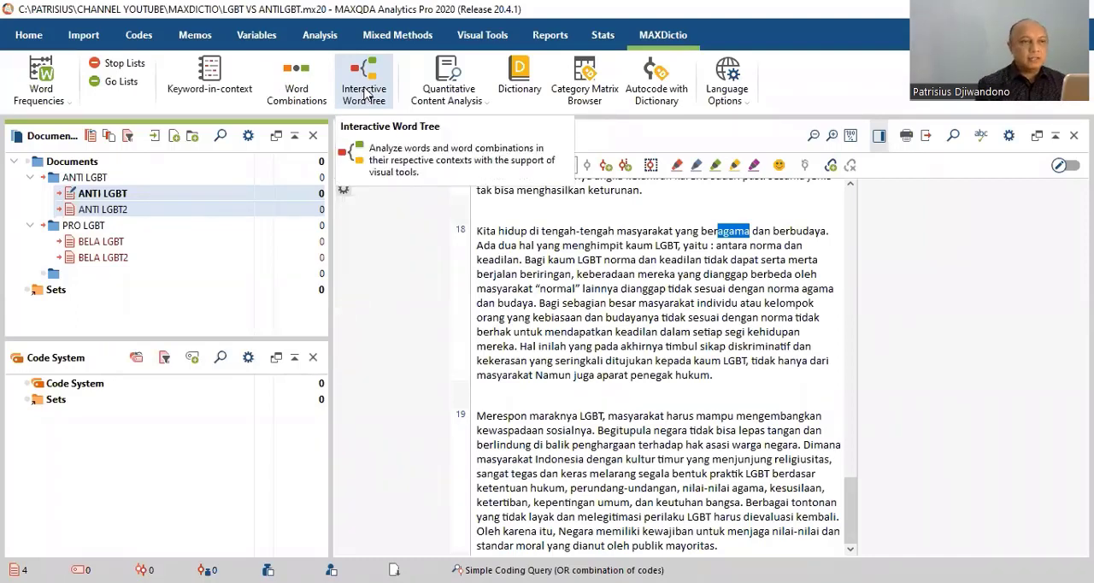
Create an interactive word tree from the documents ANTI LGBT, ANTI LGBT2, BELA LGBT and BELA LGBT2.
click(364, 90)
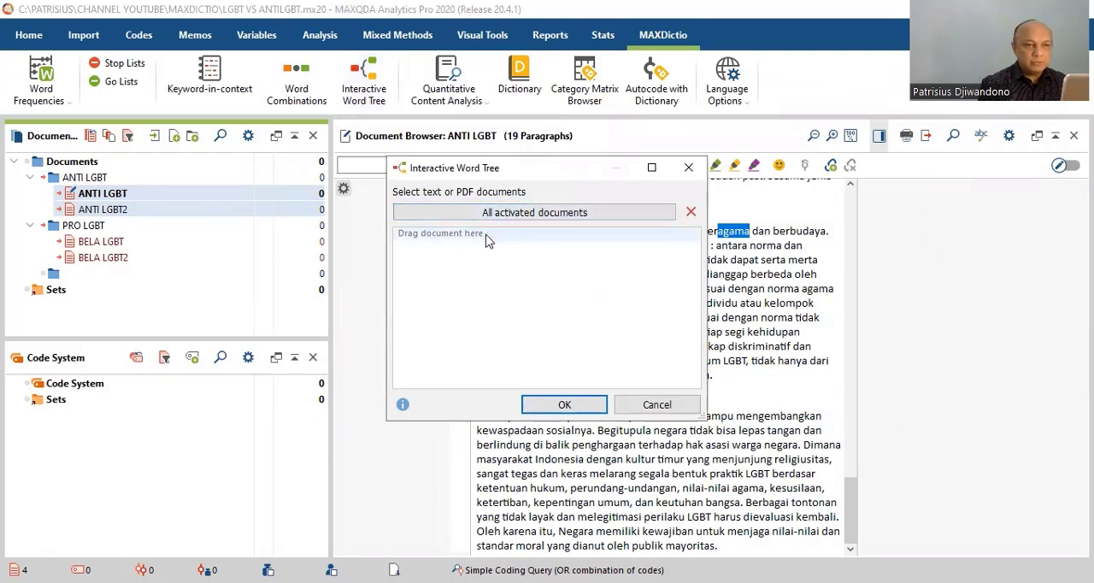
click(204, 196)
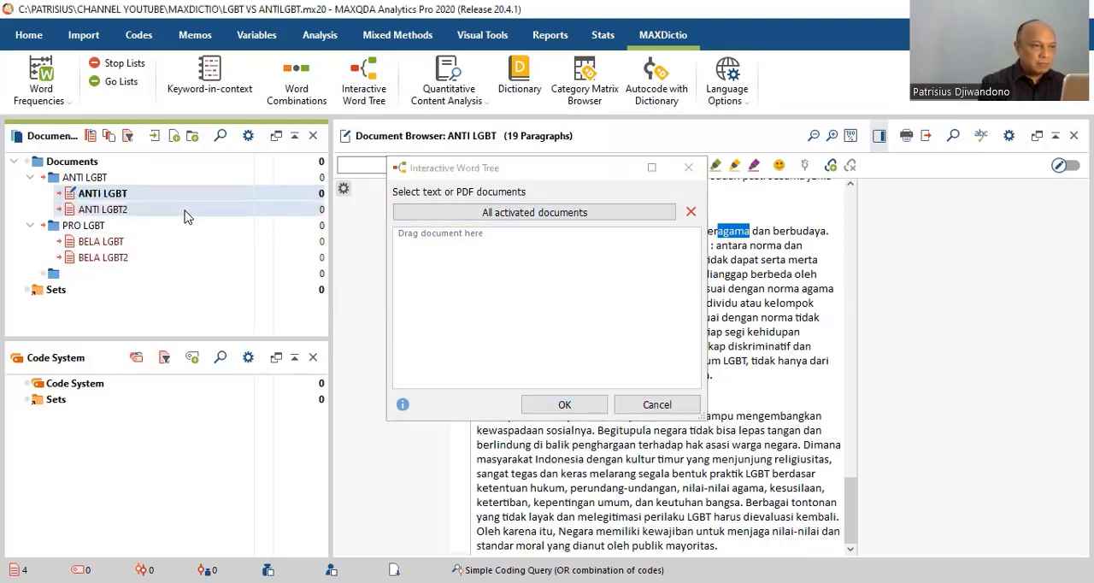
ctrl+click(182, 242)
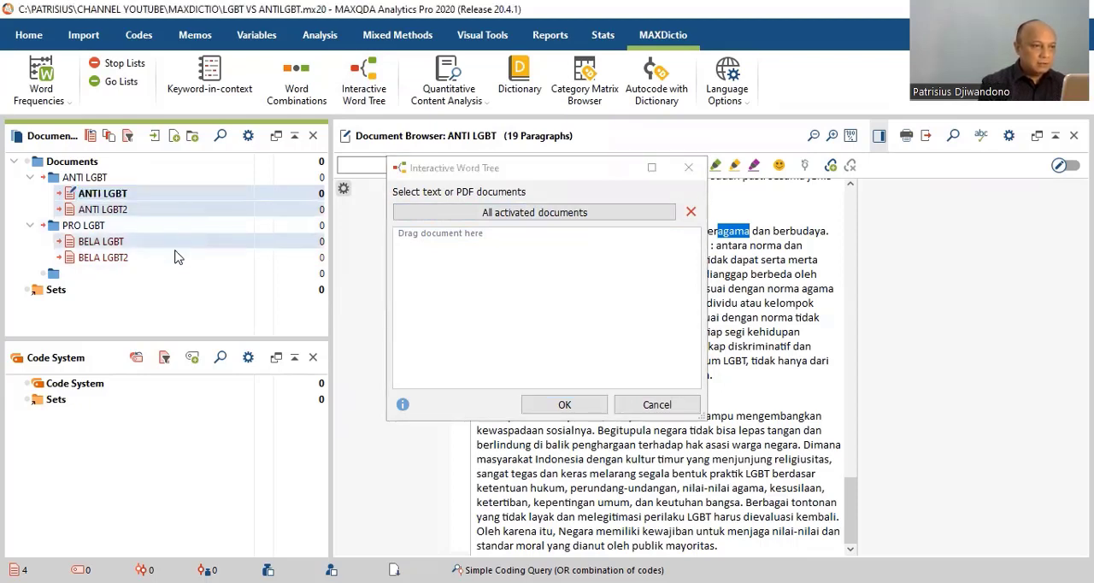
ctrl+click(171, 262)
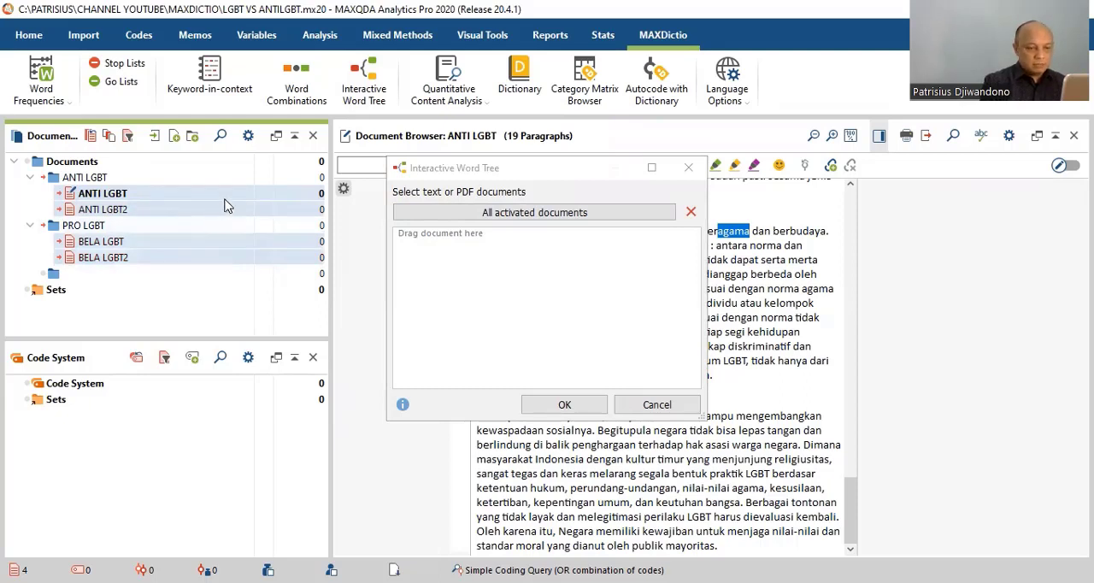
drag(225, 203, 431, 246)
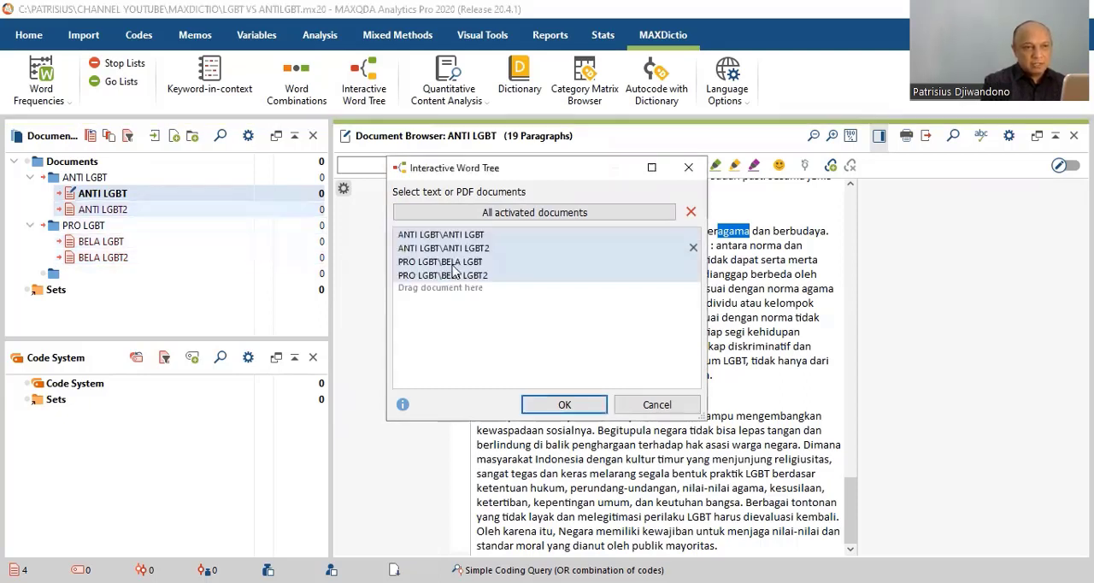
click(564, 406)
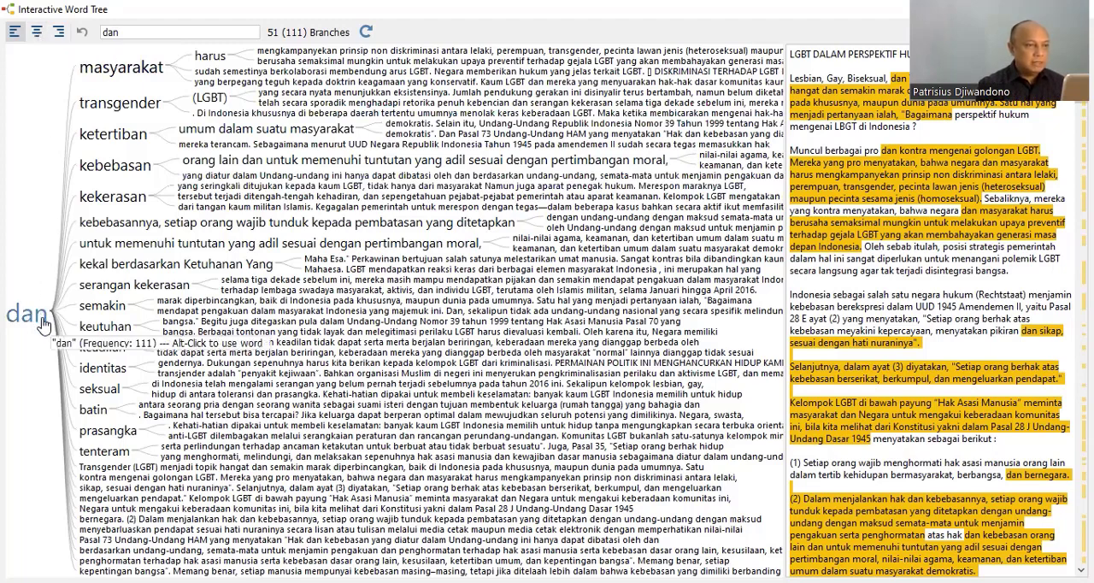
View the word tree with its root "dan" in the center and at the end, and return the root to the center.
click(38, 31)
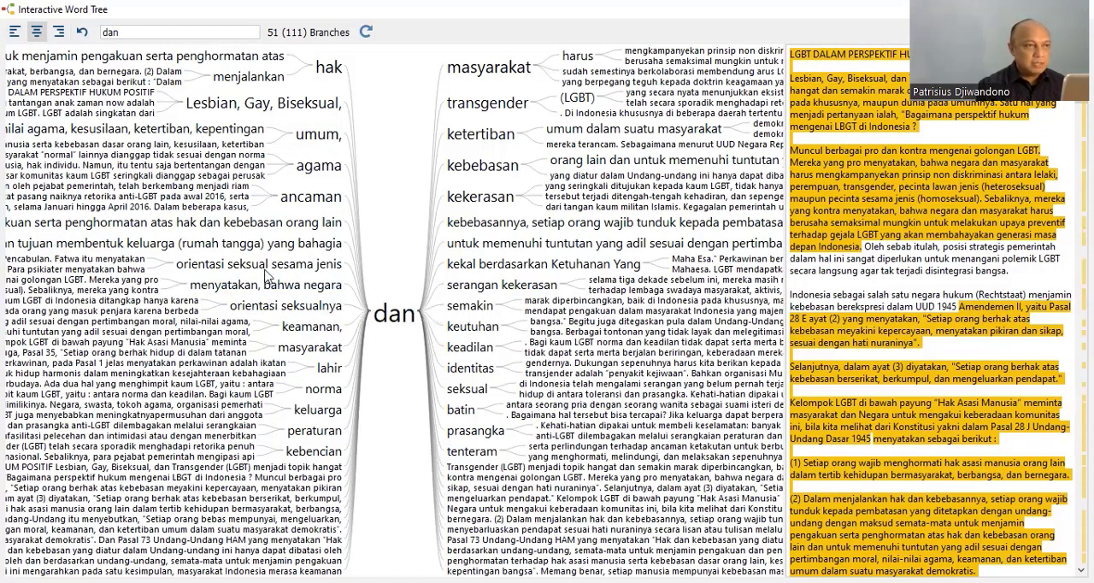
click(59, 32)
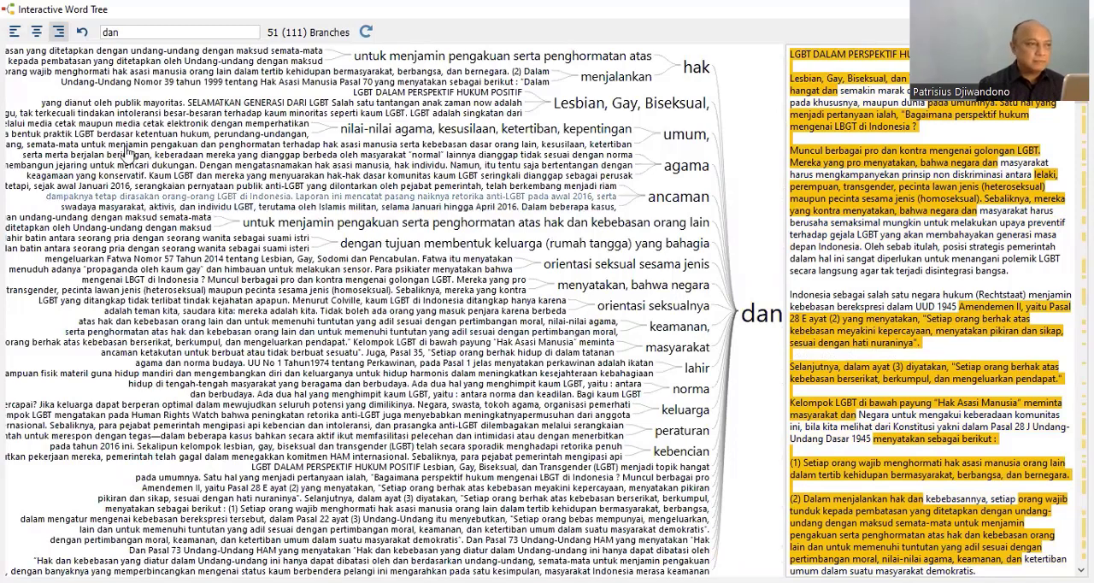
click(36, 33)
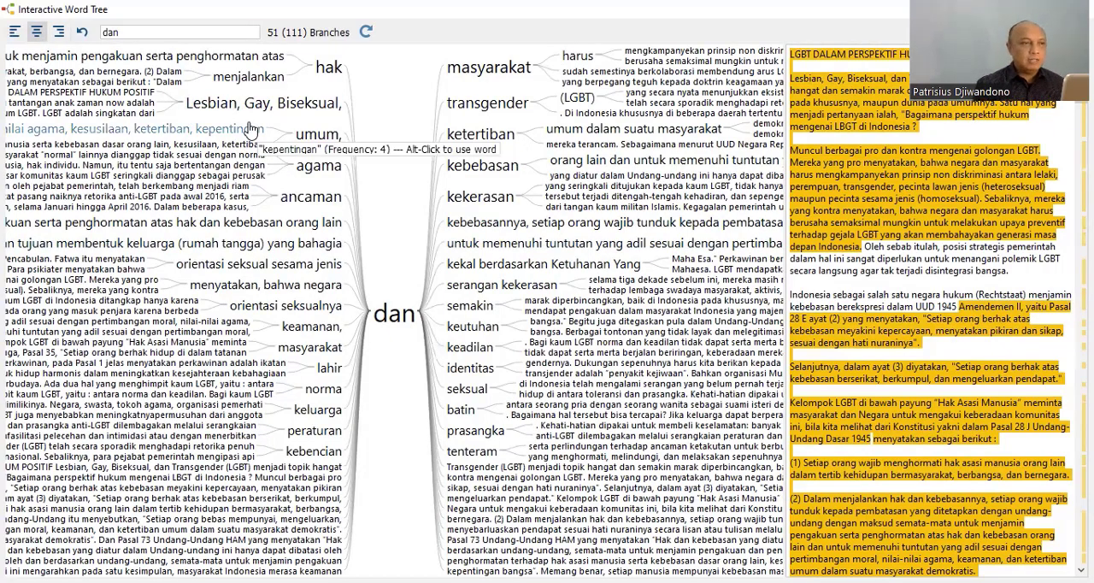
Narrow the word tree to the combination "hak dan" using the preceding branch "hak", review its contexts, and close the tree.
alt+click(332, 72)
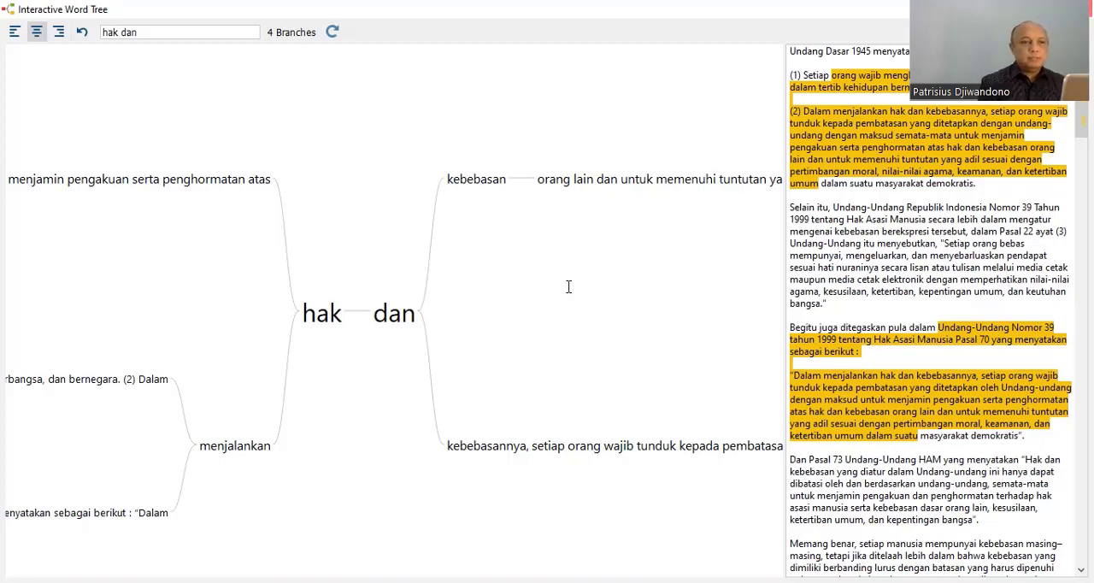
click(1081, 8)
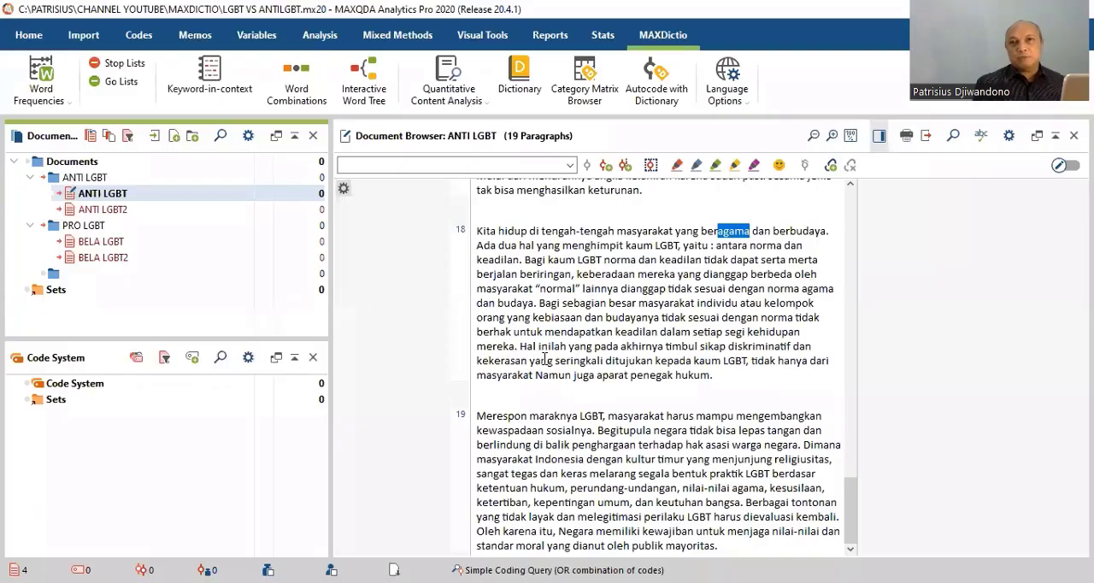